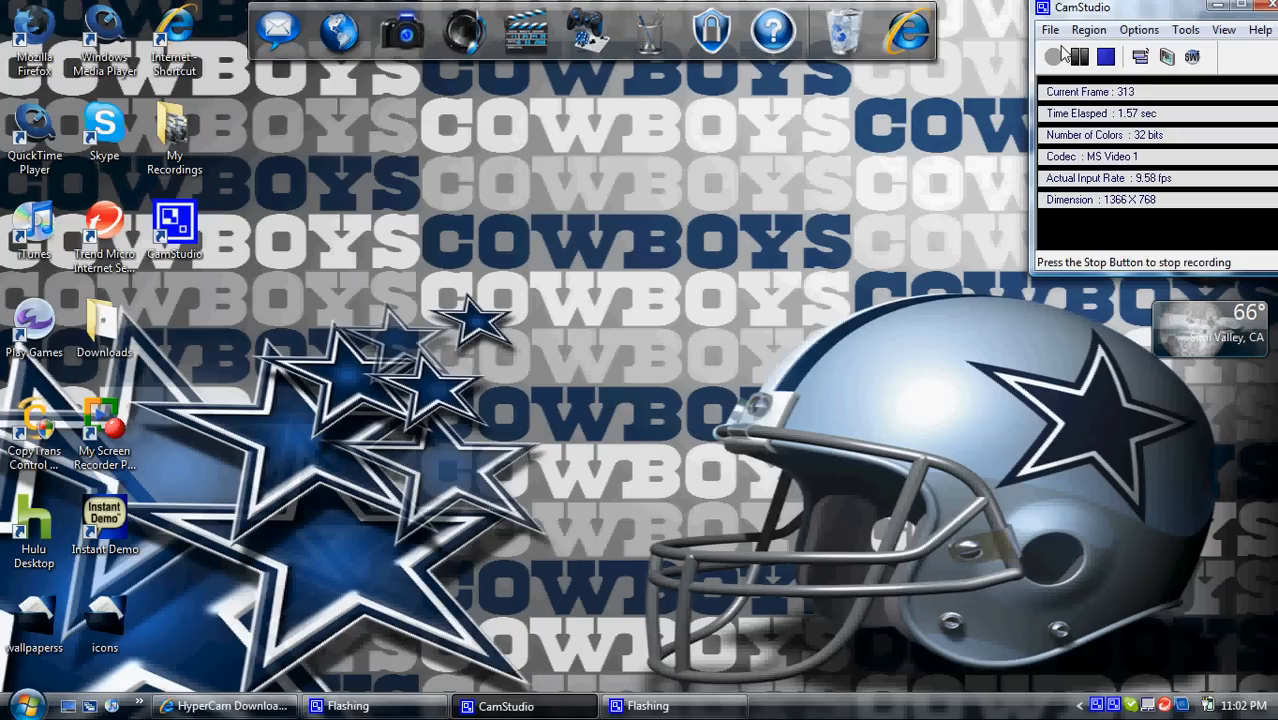
Step: Bring up the Start menu to search for Folder Options
{"action": "left_click", "coordinate": [27, 708]}
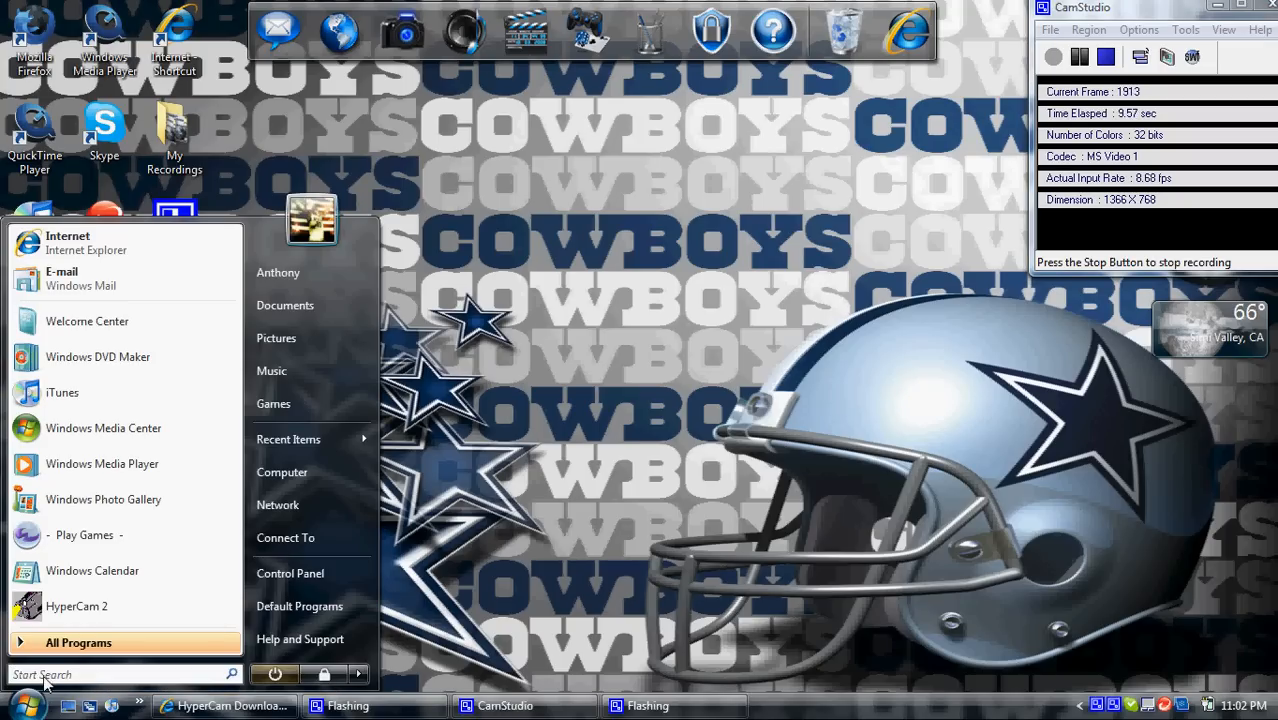
{"action": "type", "text": "fo"}
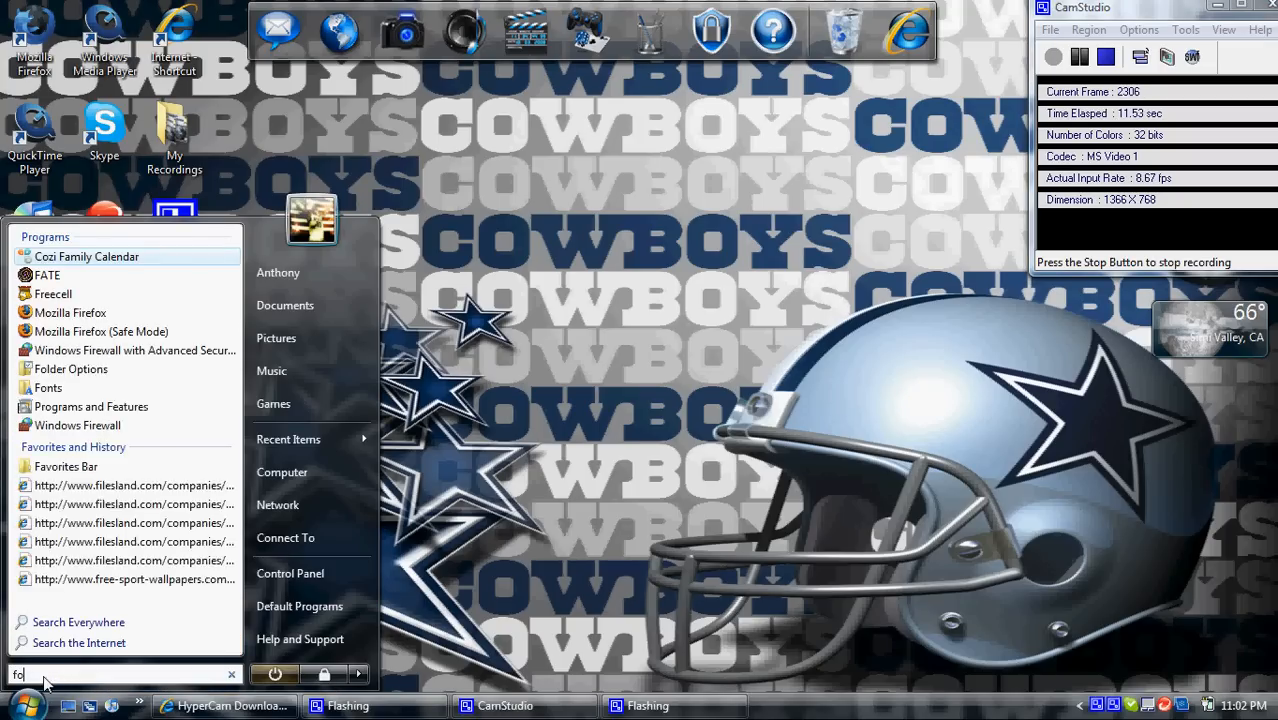
{"action": "type", "text": "lder"}
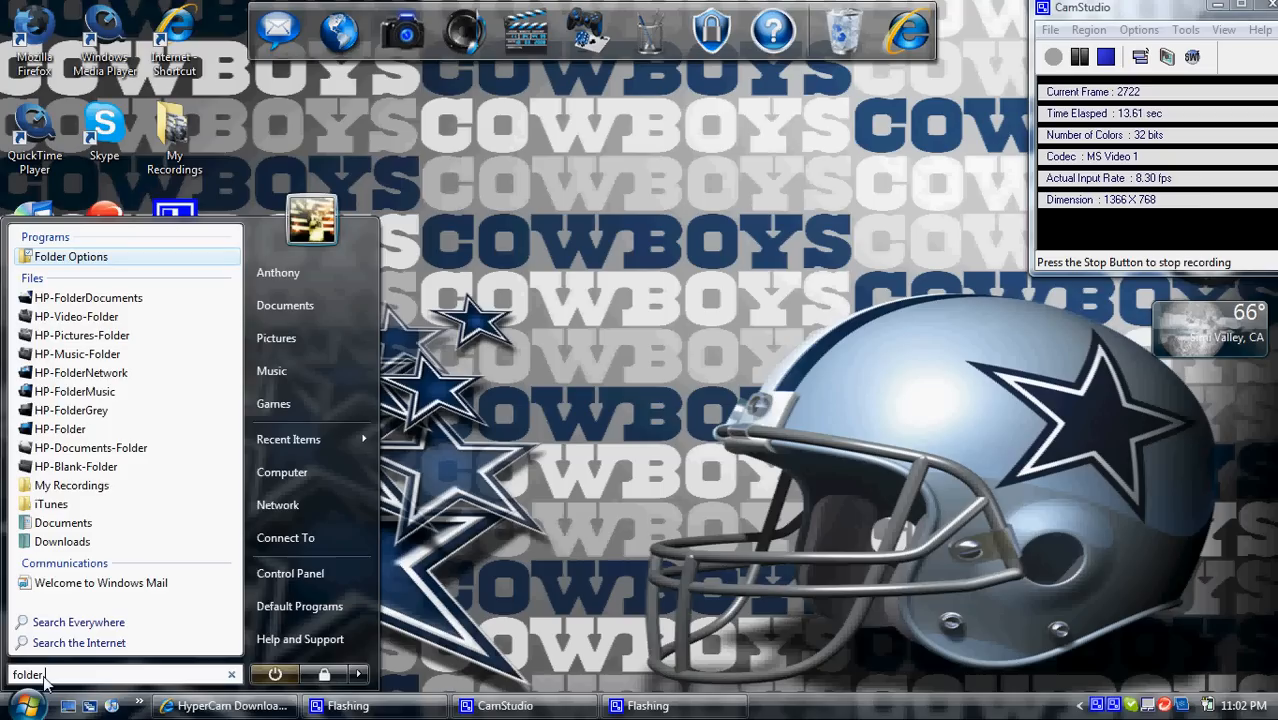
{"action": "type", "text": " o"}
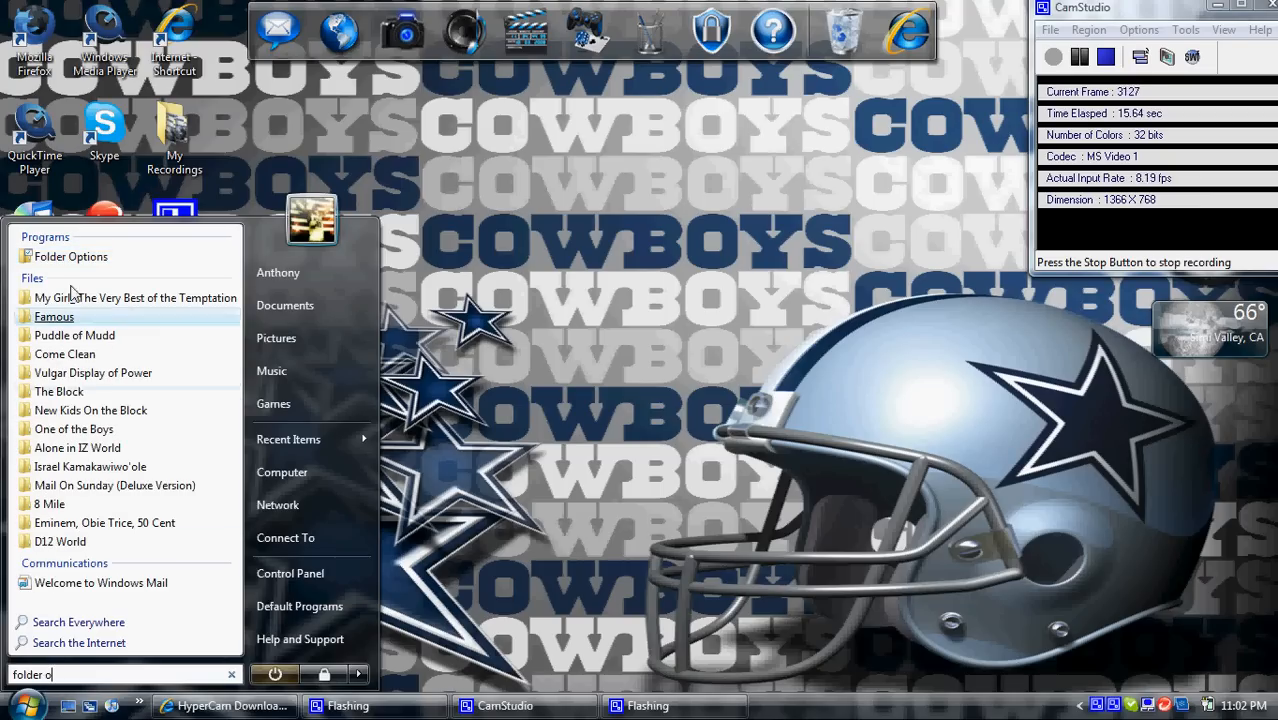
Step: Turn off 'Hide extensions for known file types' under View, apply and confirm
{"action": "left_click", "coordinate": [77, 259]}
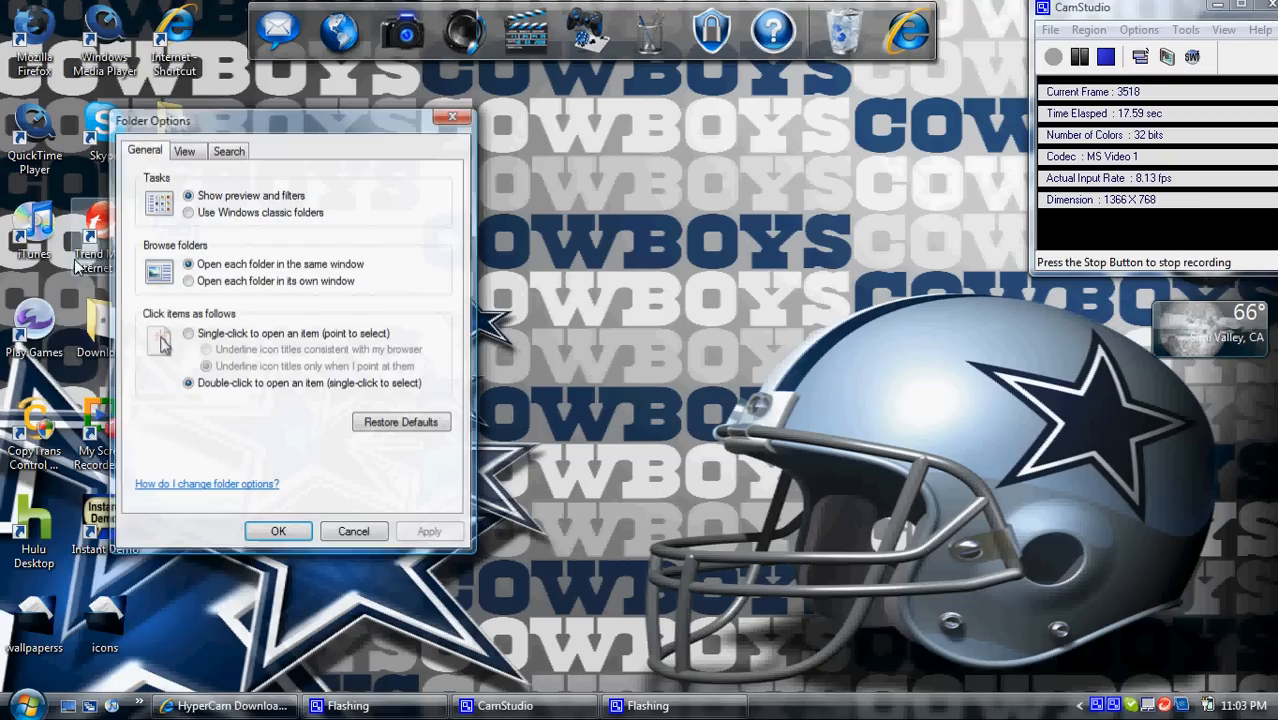
{"action": "left_click", "coordinate": [198, 151]}
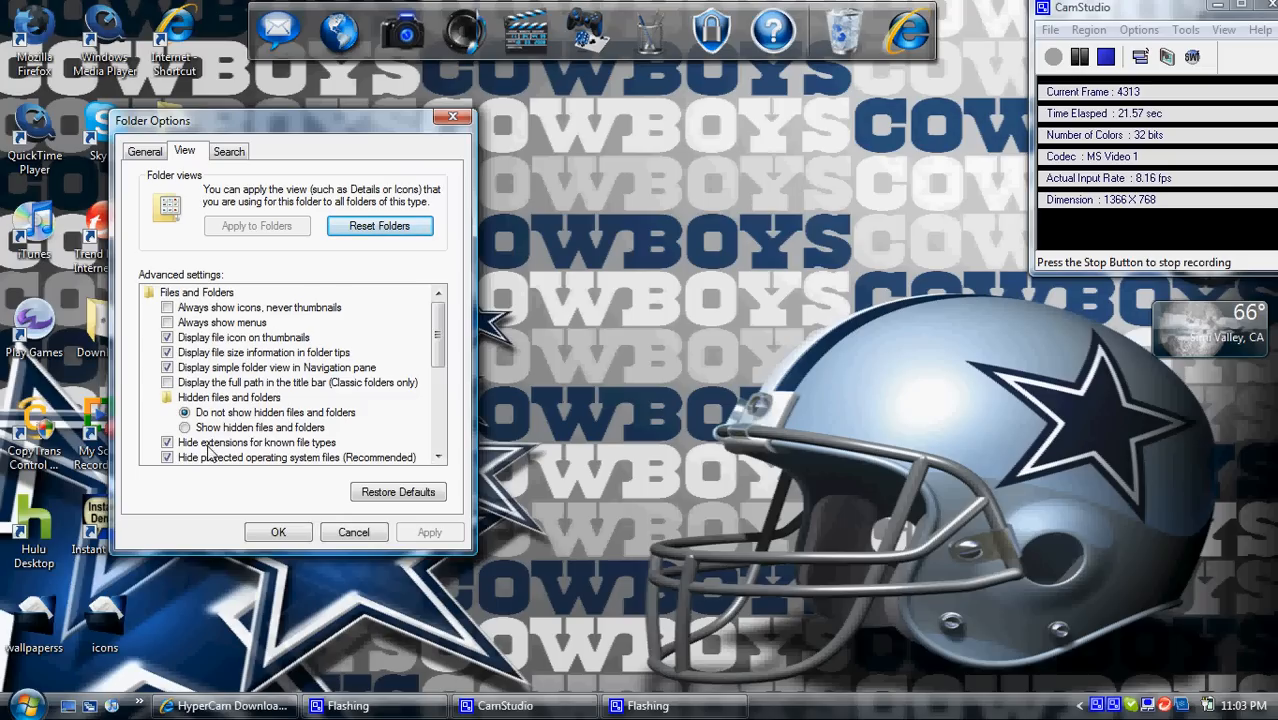
{"action": "left_click", "coordinate": [328, 445]}
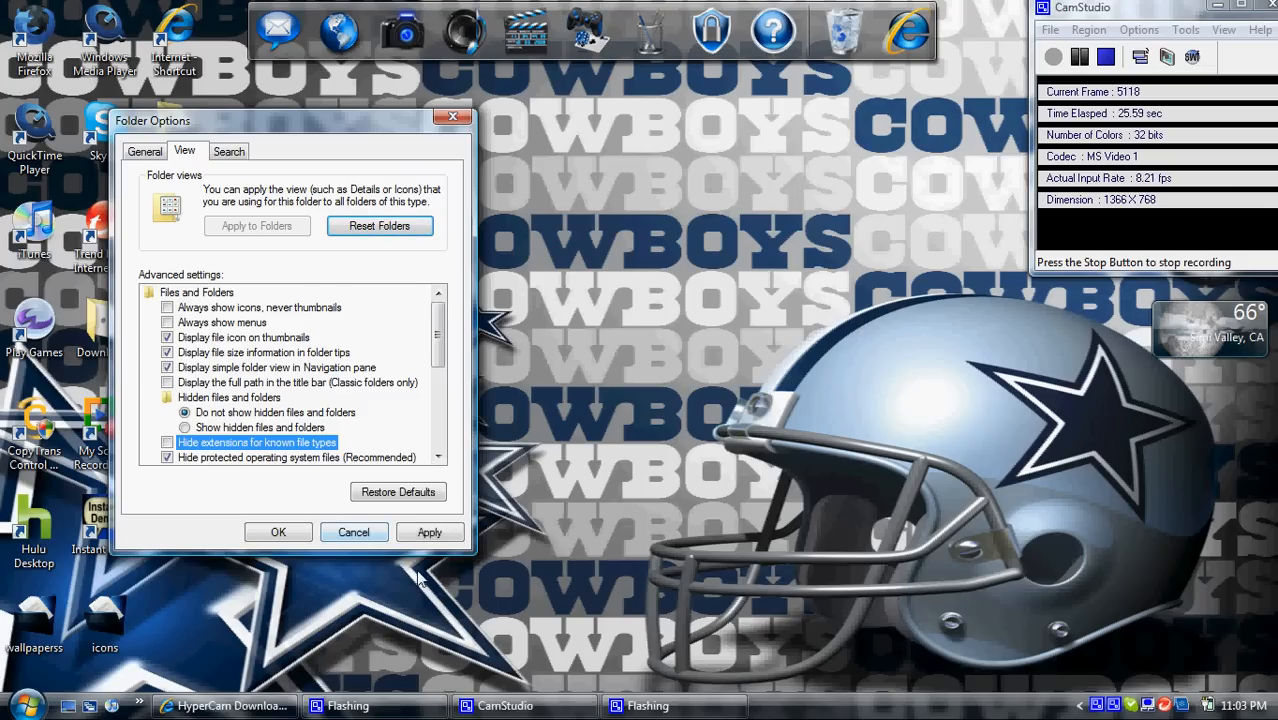
{"action": "left_click", "coordinate": [420, 536]}
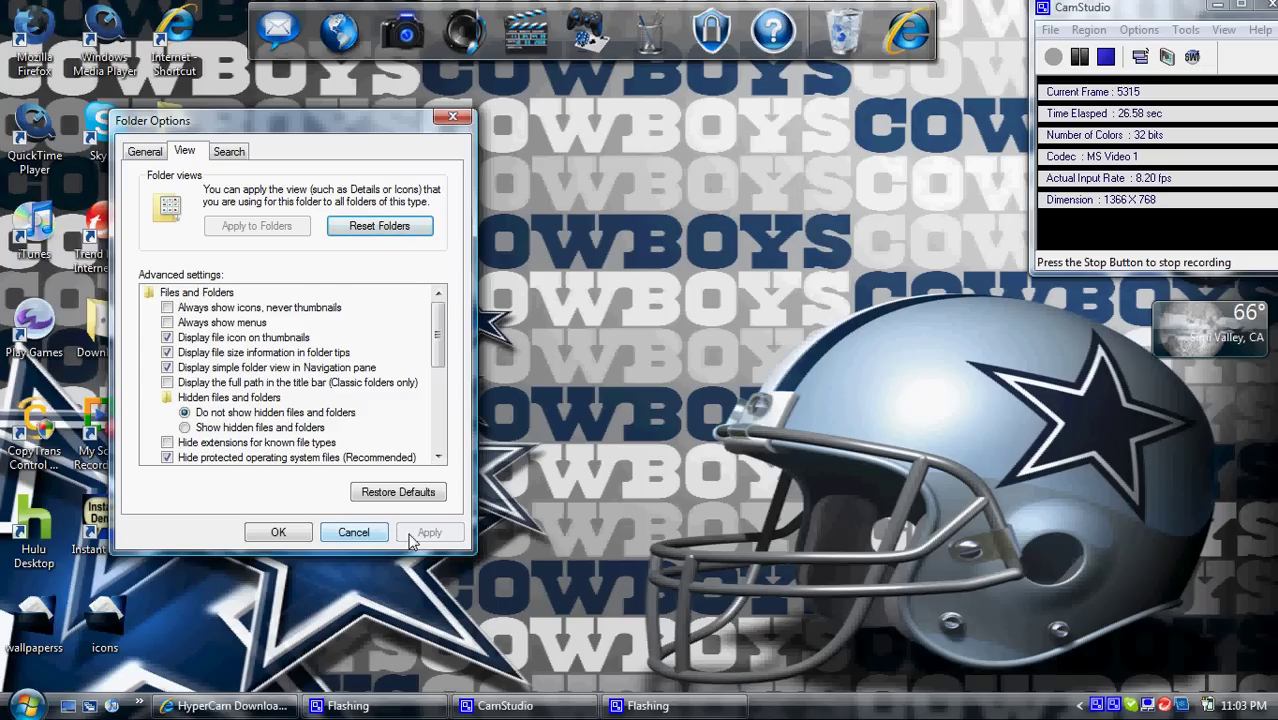
{"action": "left_click", "coordinate": [280, 532]}
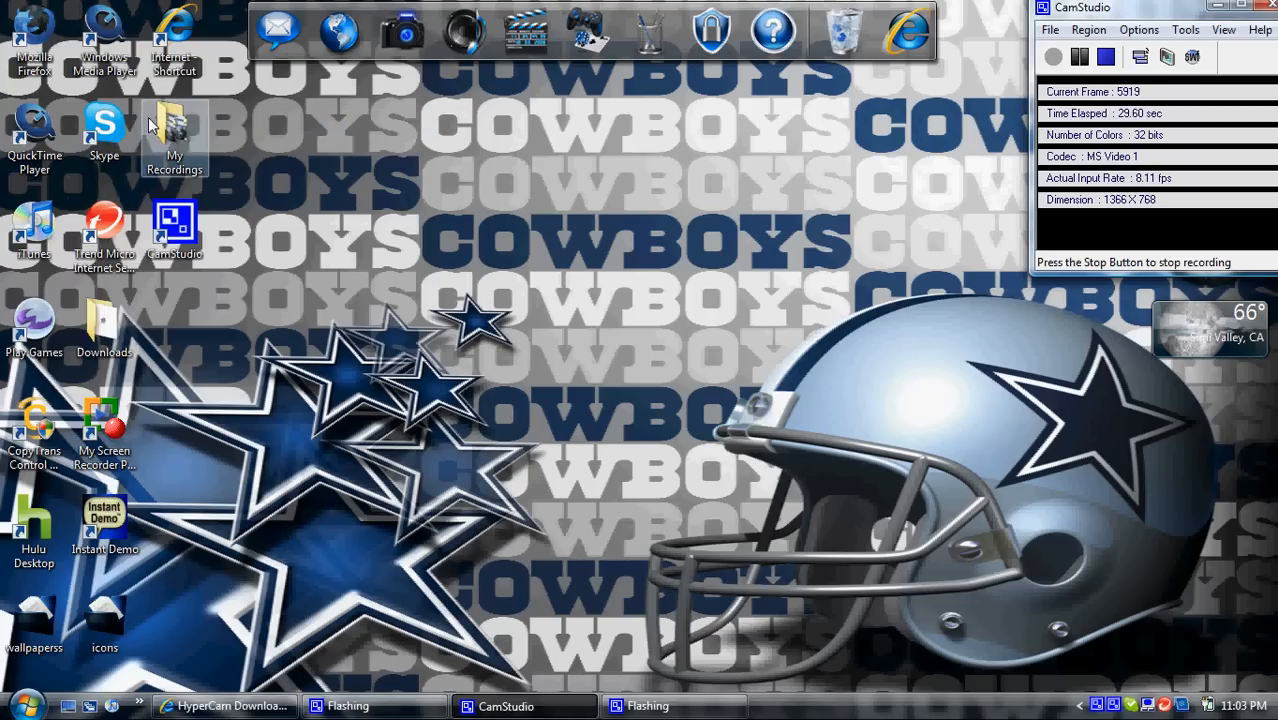
Step: Show the My Recordings folder contents and select the f.mpeg file
{"action": "double_click", "coordinate": [172, 182]}
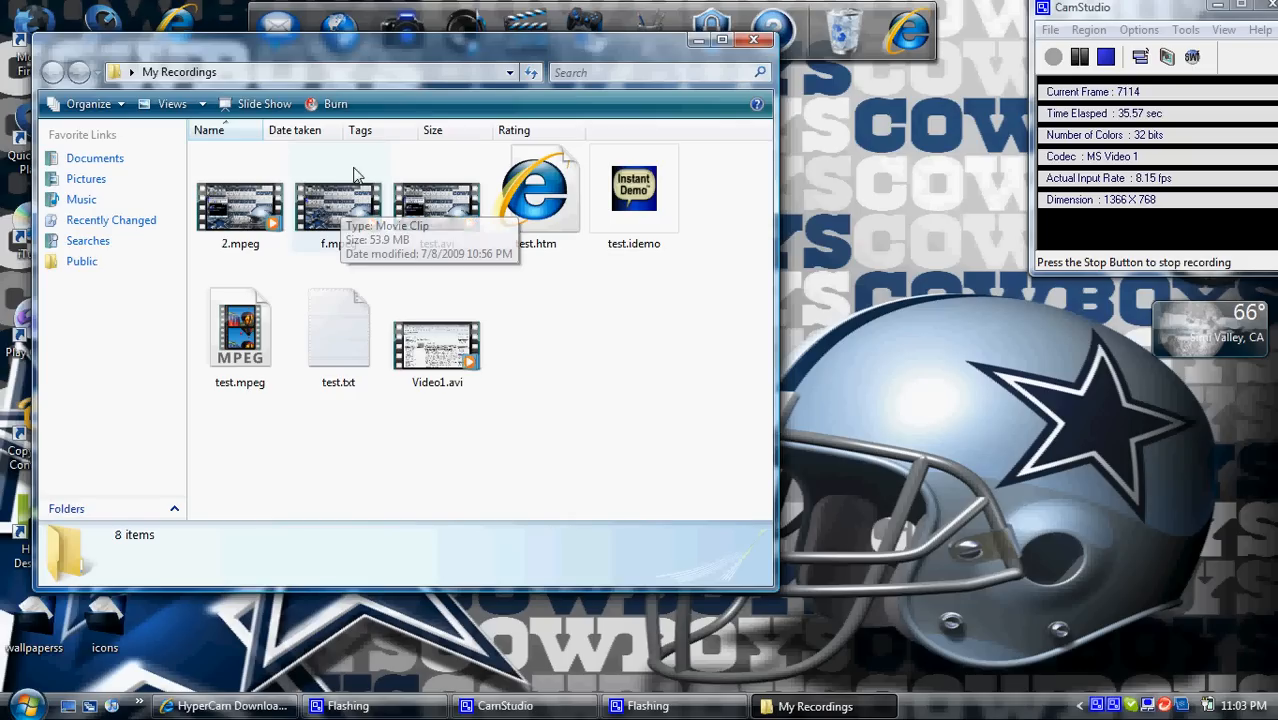
{"action": "left_click", "coordinate": [350, 220]}
Step: Rename f.mpeg to f.avi, confirm the extension-change warning, and close My Recordings
{"action": "right_click", "coordinate": [350, 220]}
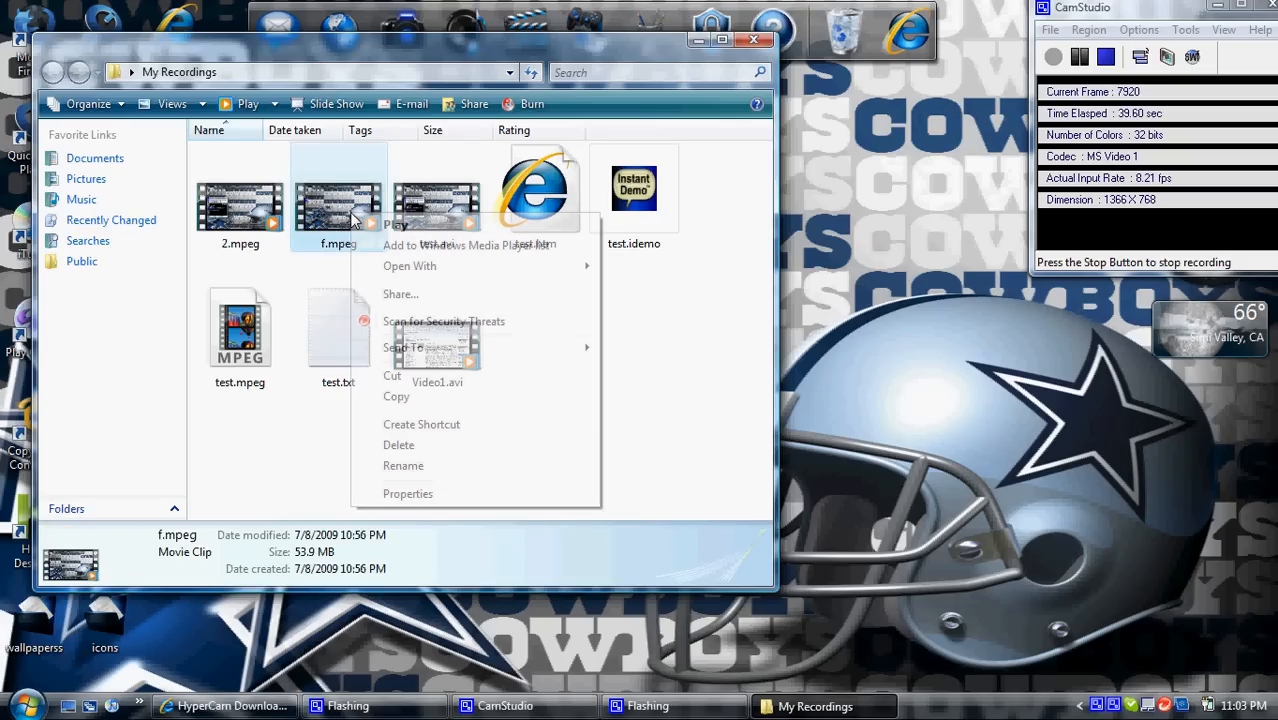
{"action": "left_click", "coordinate": [430, 464]}
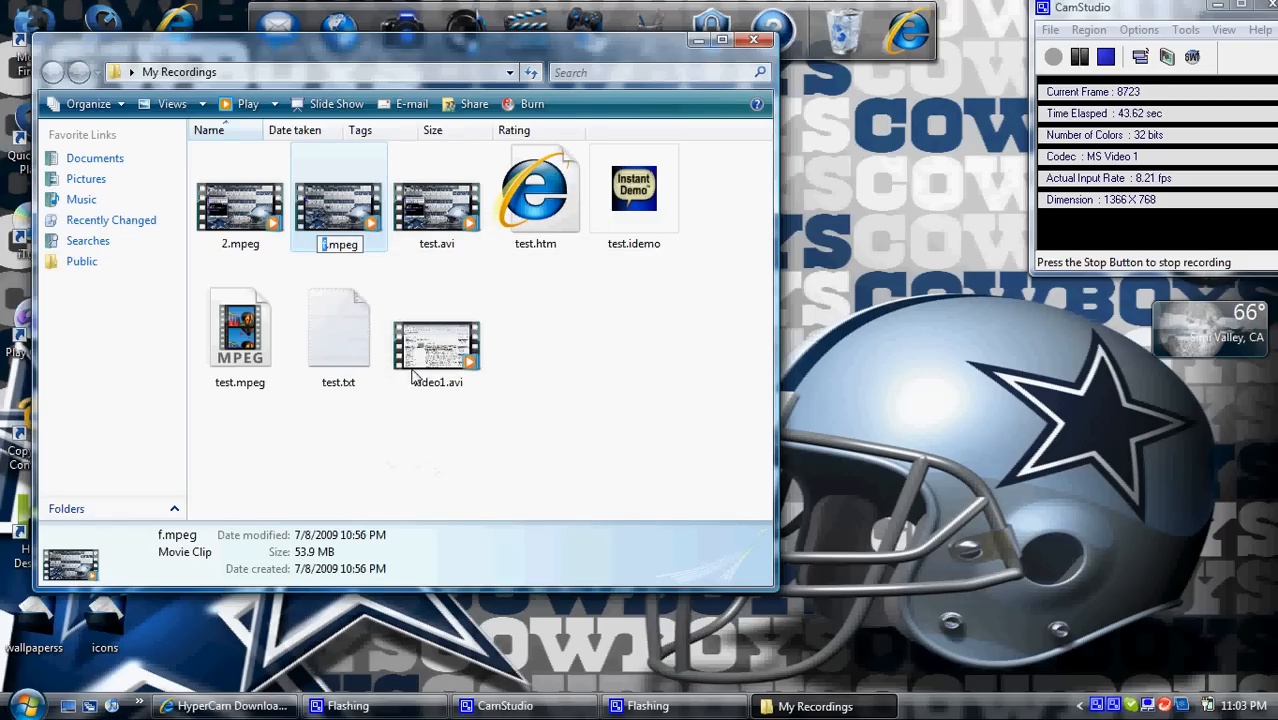
{"action": "left_click", "coordinate": [361, 246]}
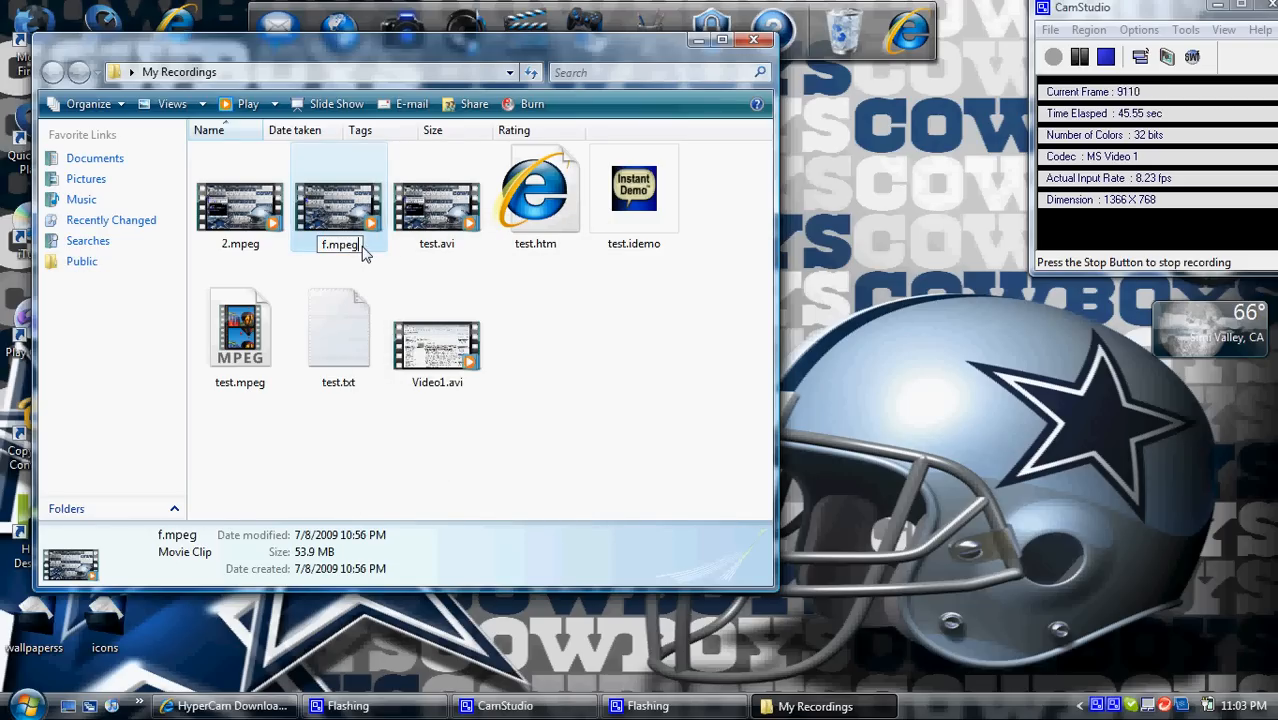
{"action": "key", "text": "BackSpace"}
{"action": "key", "text": "BackSpace"}
{"action": "key", "text": "BackSpace"}
{"action": "key", "text": "Return"}
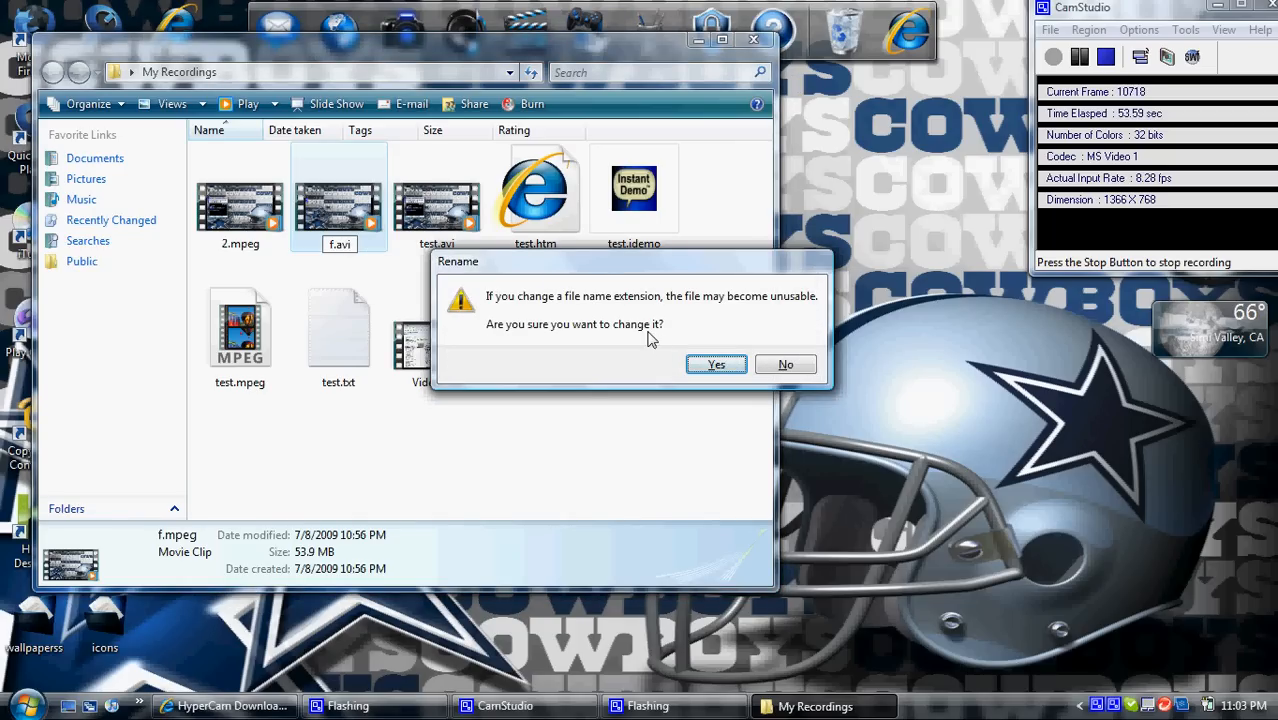
{"action": "left_click", "coordinate": [716, 366]}
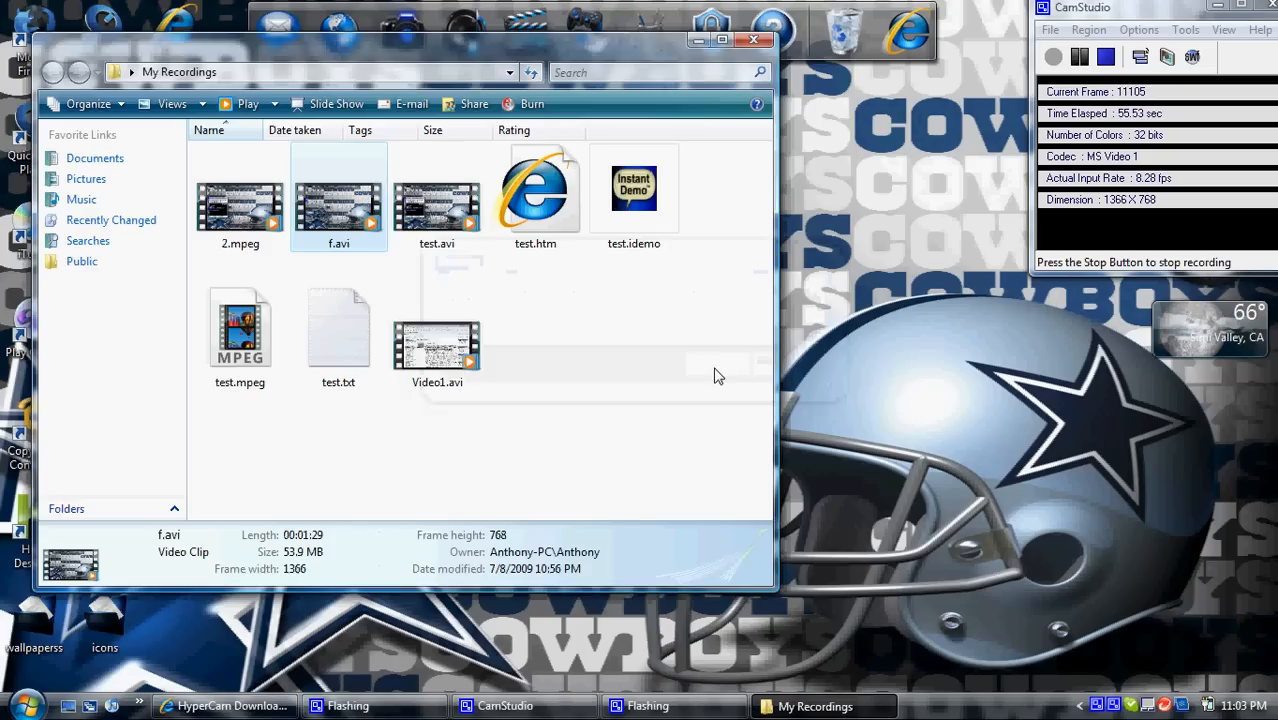
{"action": "left_click", "coordinate": [752, 41]}
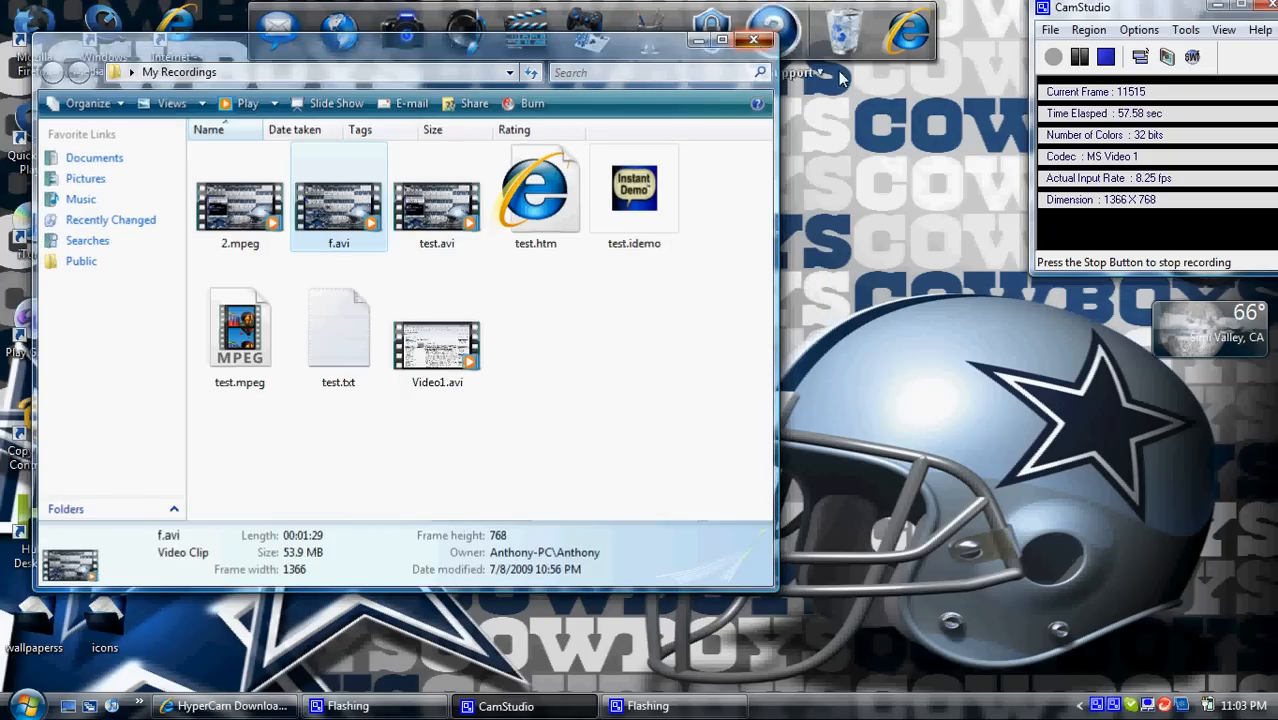